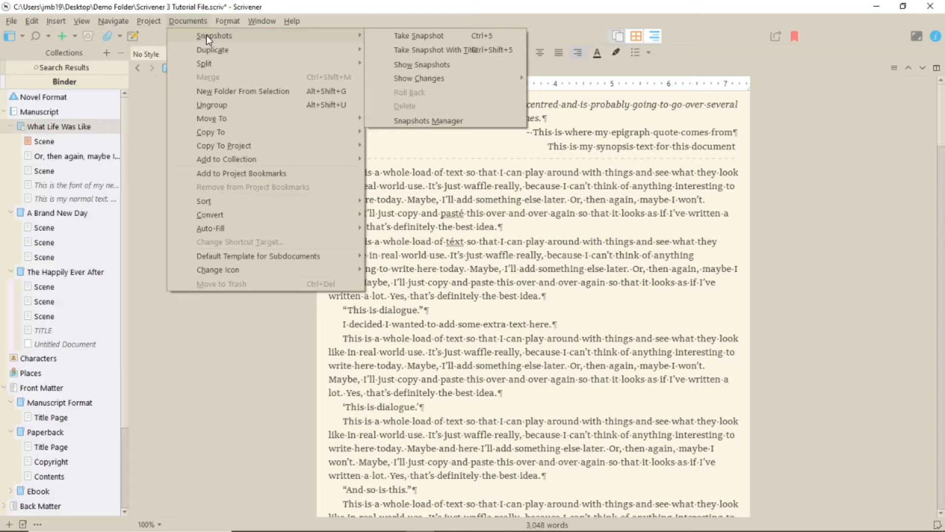
# - Show the document's snapshots in the inspector
pyautogui.click(862, 192)
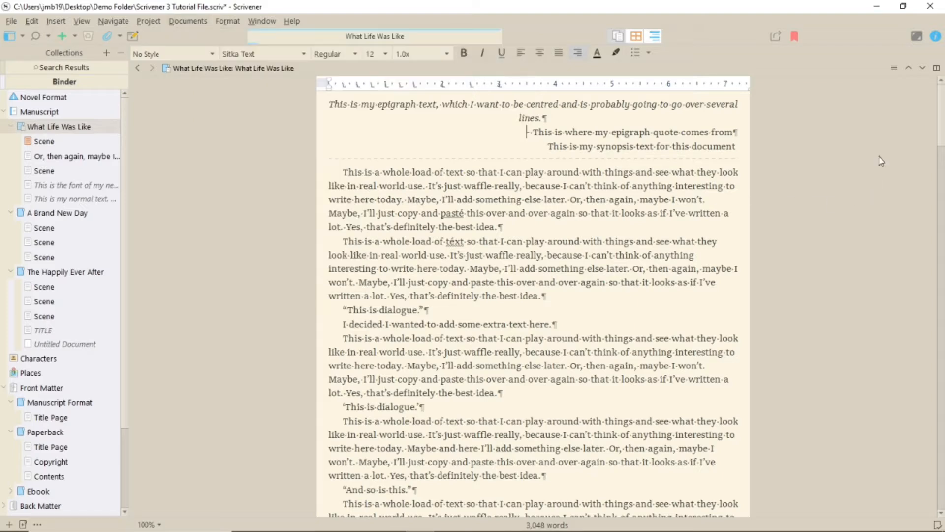
pyautogui.click(935, 37)
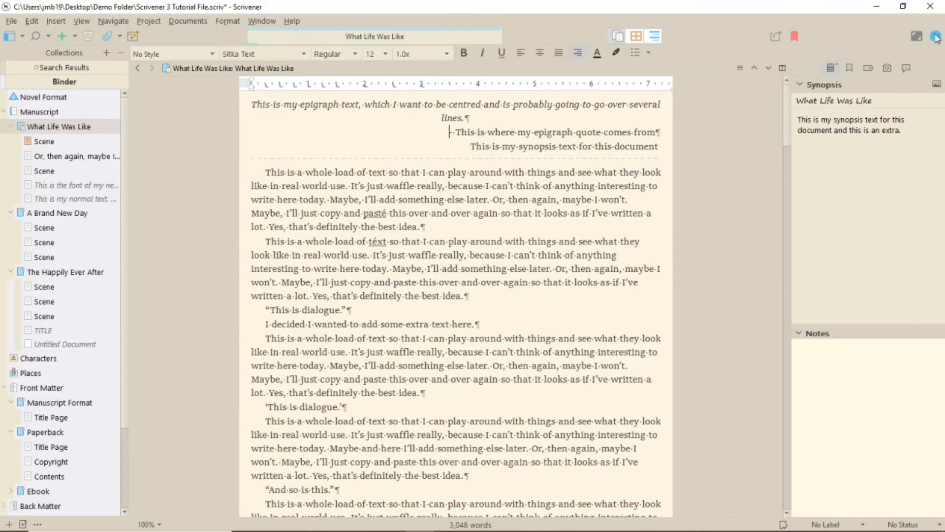
pyautogui.click(887, 69)
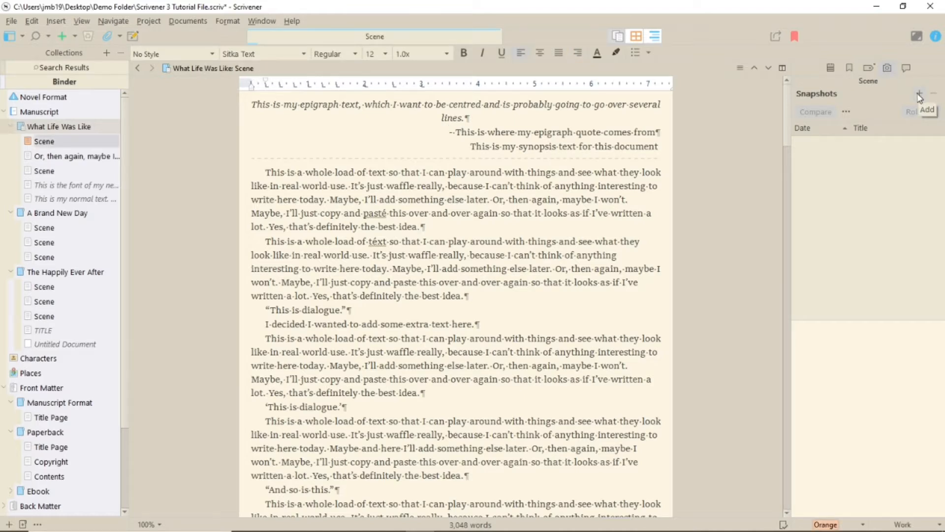
# - Take a snapshot of the first Scene under What Life Was Like, and delete that snapshot
pyautogui.click(919, 95)
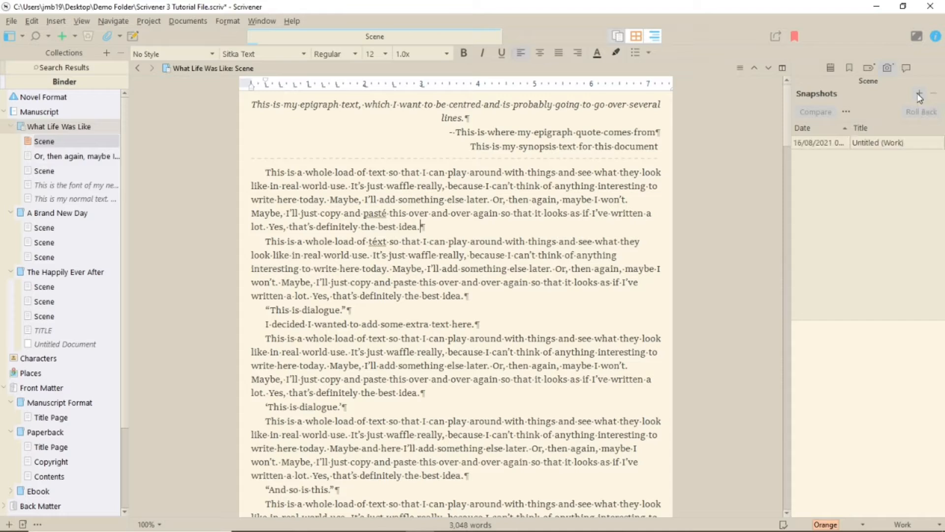
pyautogui.click(840, 143)
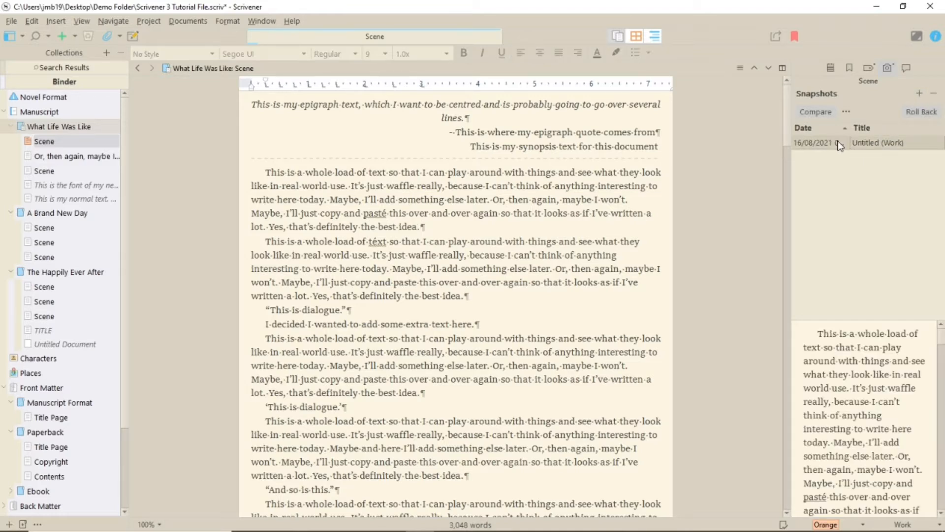
pyautogui.click(934, 94)
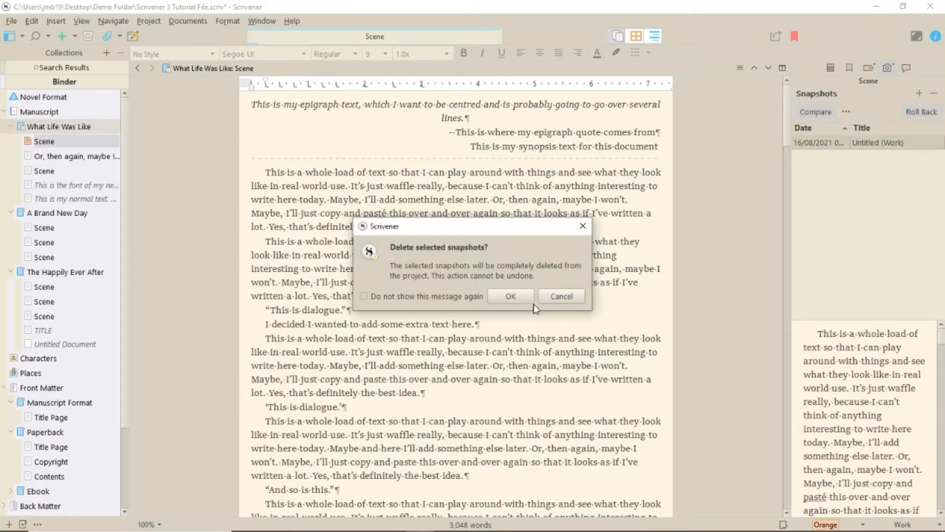
pyautogui.click(512, 296)
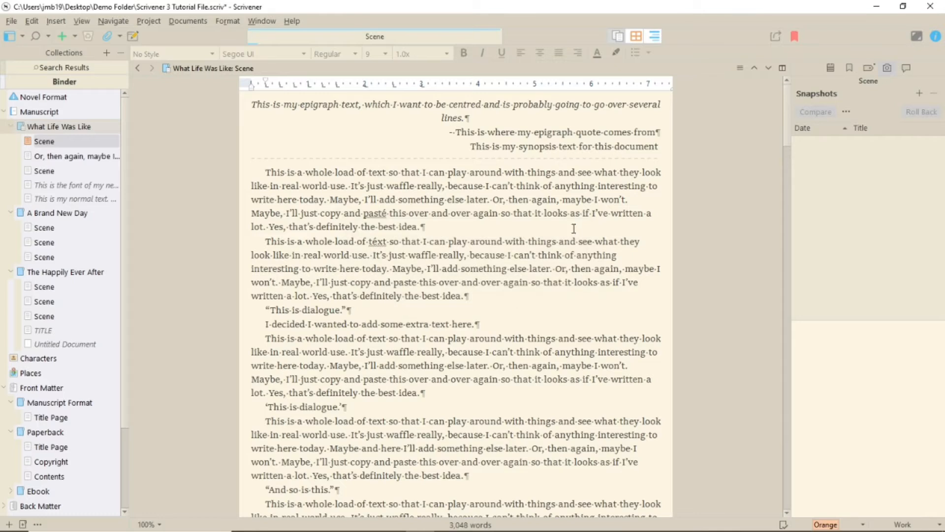
# - Take a new snapshot of the first Scene, and widen the inspector and its Date column to show the full date and time
pyautogui.click(921, 95)
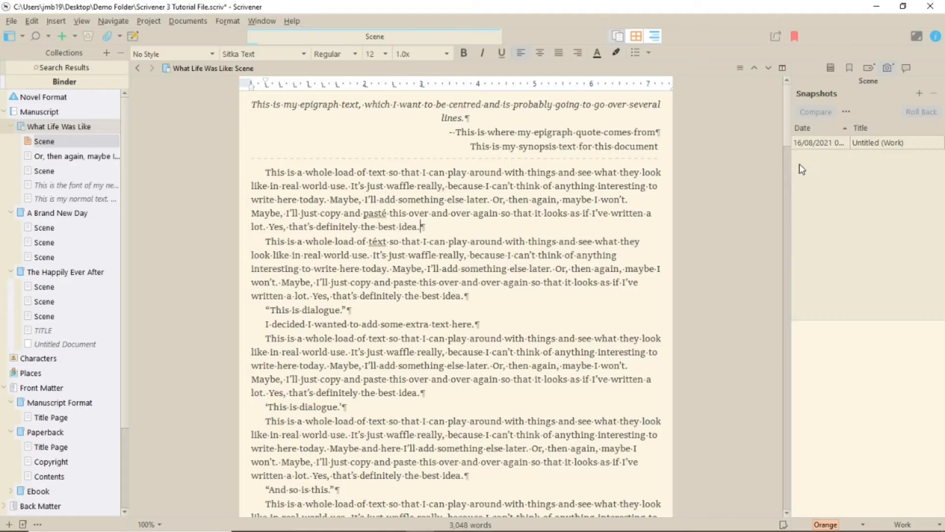
pyautogui.moveTo(788, 172); pyautogui.dragTo(625, 172)
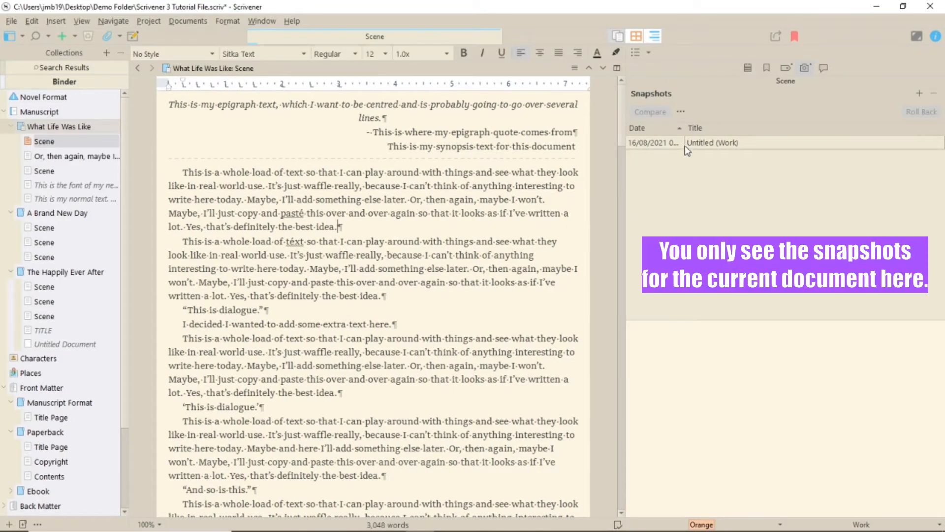
pyautogui.moveTo(684, 128); pyautogui.dragTo(733, 132)
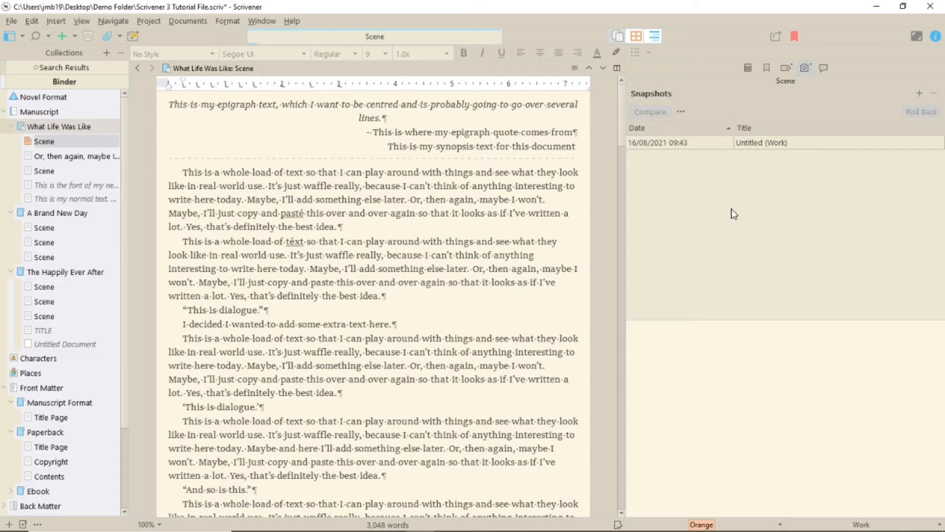
# - Rename the first Scene's snapshot to "I'm Renaming This"
pyautogui.click(796, 143)
pyautogui.click(792, 142)
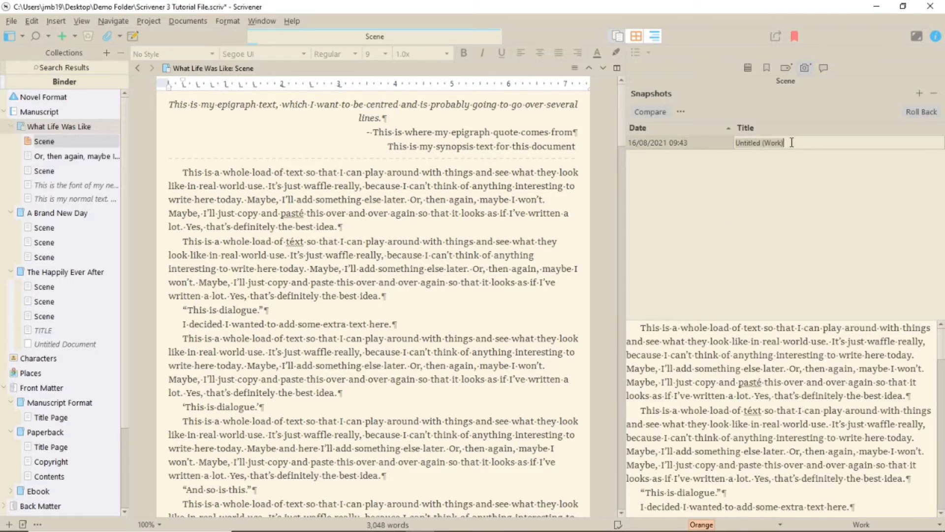
pyautogui.write("I'm")
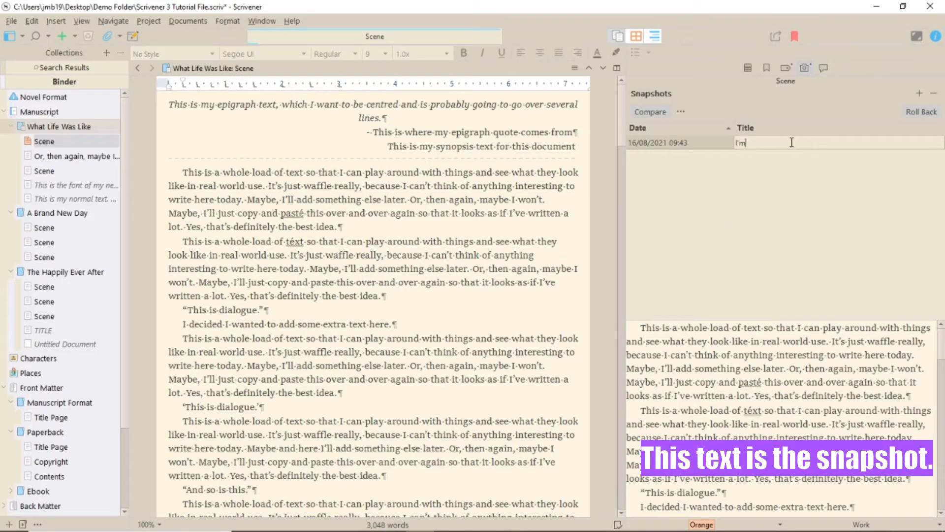
pyautogui.write(' Renaming This')
pyautogui.click(790, 199)
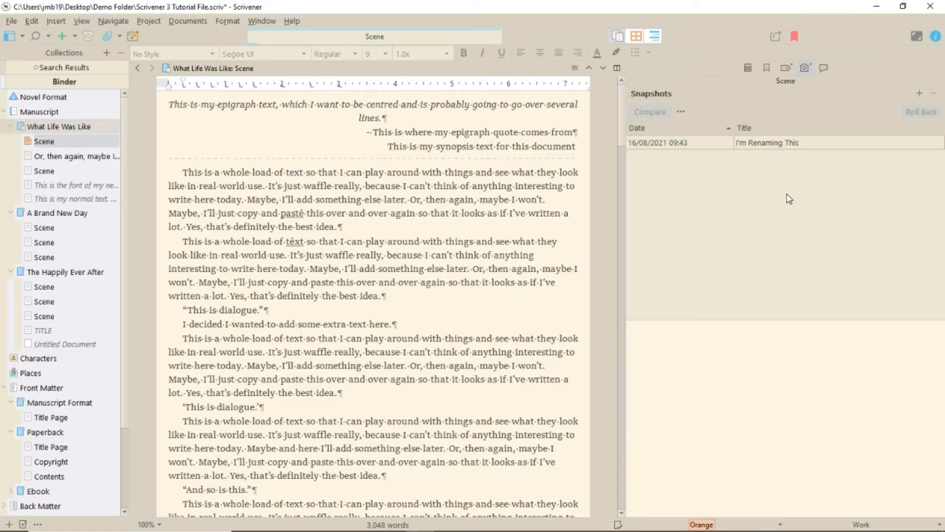
# - Select the What Life Was Like chapter with its subdocuments and take snapshots of all the selected documents
pyautogui.click(37, 127)
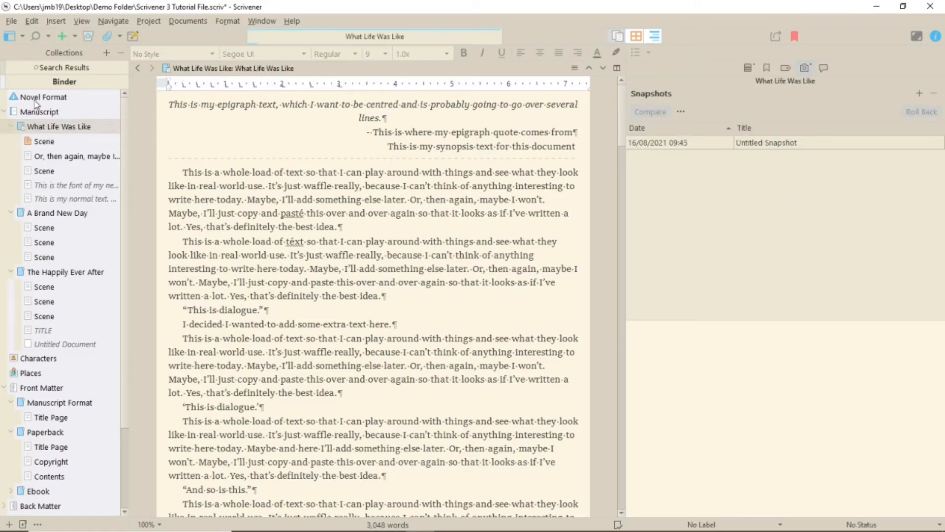
pyautogui.click(32, 21)
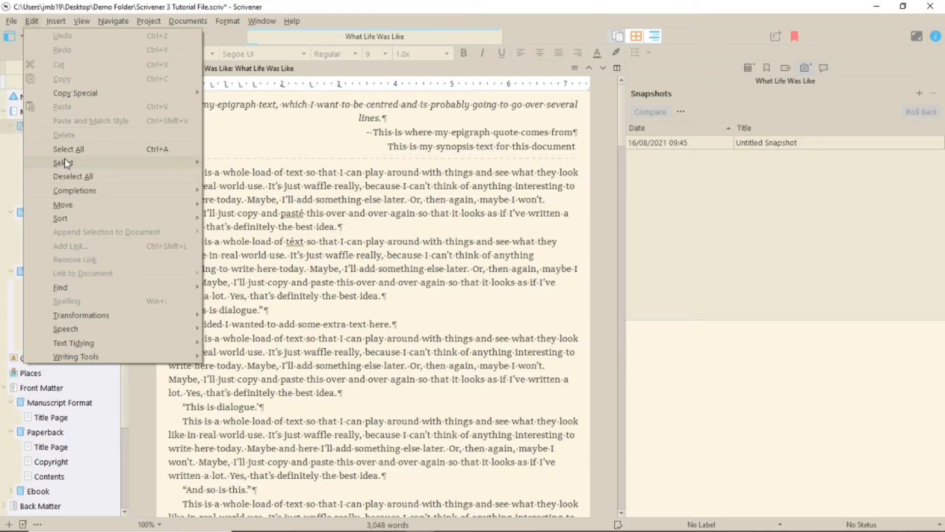
pyautogui.moveTo(65, 163)
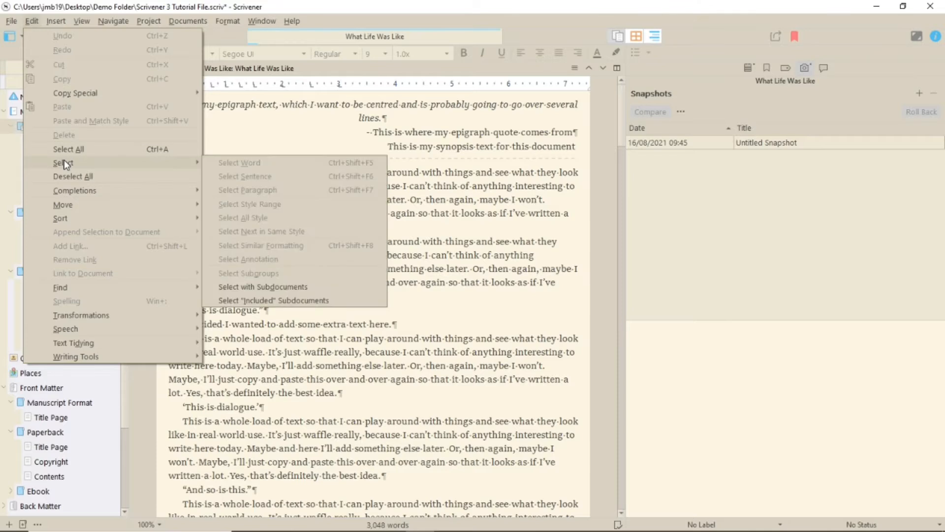
pyautogui.click(304, 289)
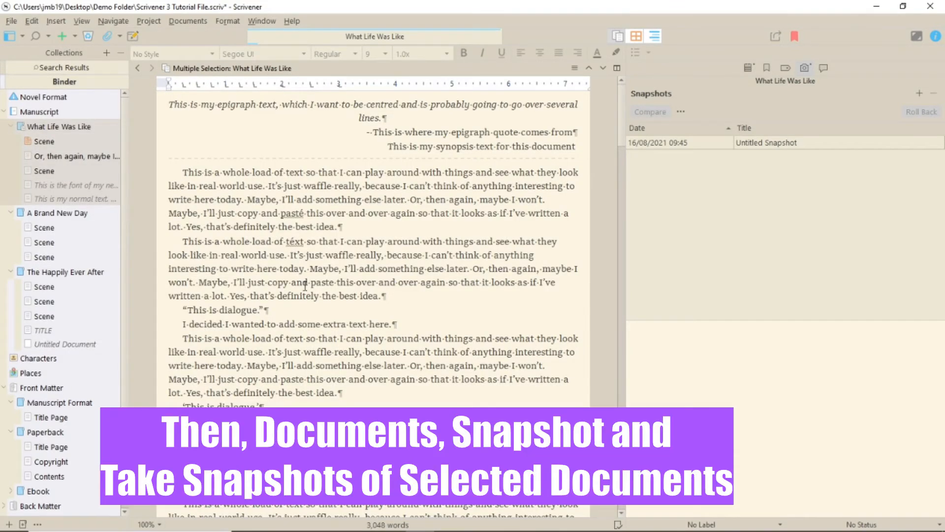
pyautogui.hotkey('ctrl', '5')
pyautogui.click(193, 21)
pyautogui.moveTo(196, 35)
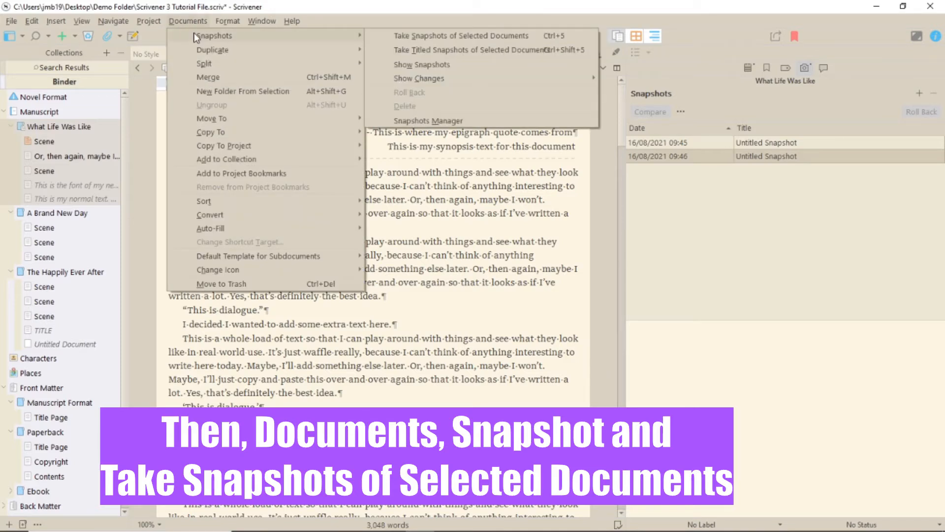
pyautogui.click(440, 35)
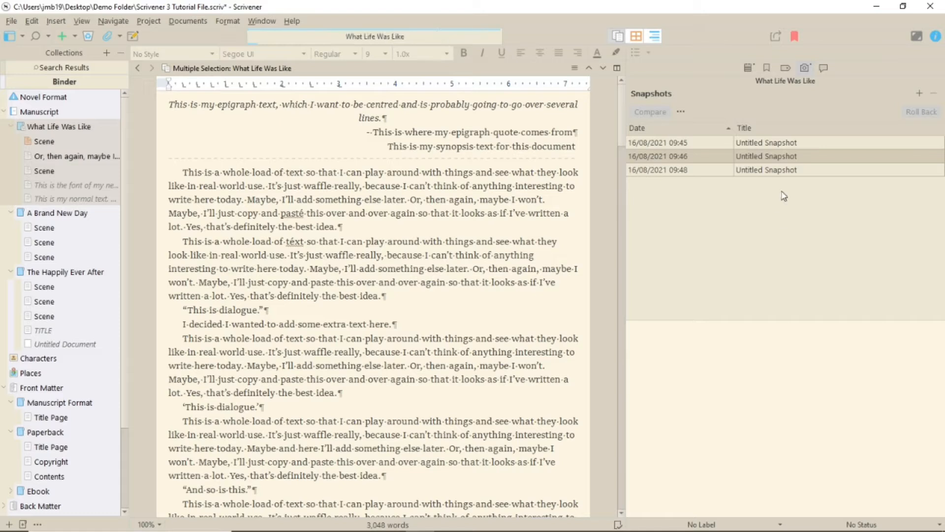
# - Rename the newest What Life Was Like snapshot to "Chapter snapshot"
pyautogui.doubleClick(851, 170)
pyautogui.write('Chapter snapsot')
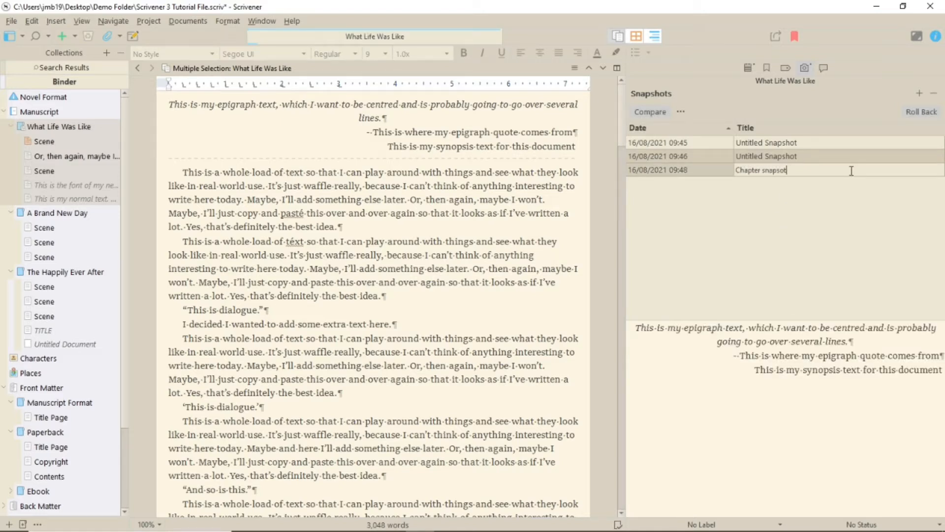
pyautogui.click(822, 201)
pyautogui.doubleClick(786, 173)
pyautogui.click(787, 173)
pyautogui.write('hot')
pyautogui.click(798, 272)
# - Check the subdocuments' snapshots, and delete "and over again" from the paragraph above "This is dialogue." in the first Scene
pyautogui.click(42, 157)
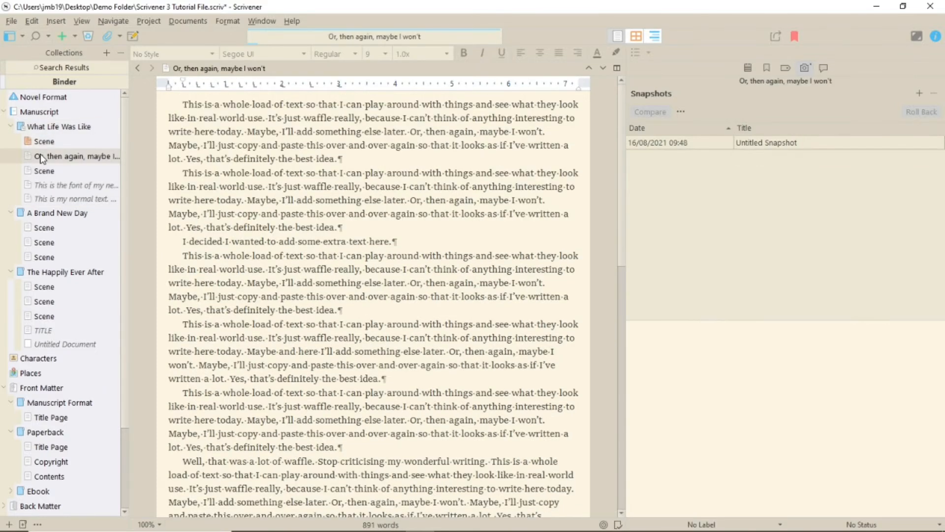
pyautogui.click(46, 172)
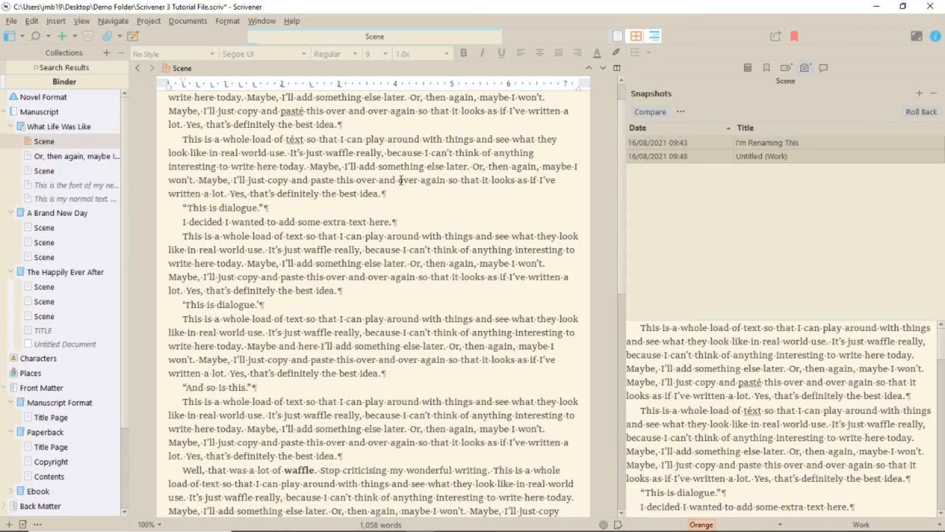
pyautogui.moveTo(400, 180); pyautogui.dragTo(446, 180)
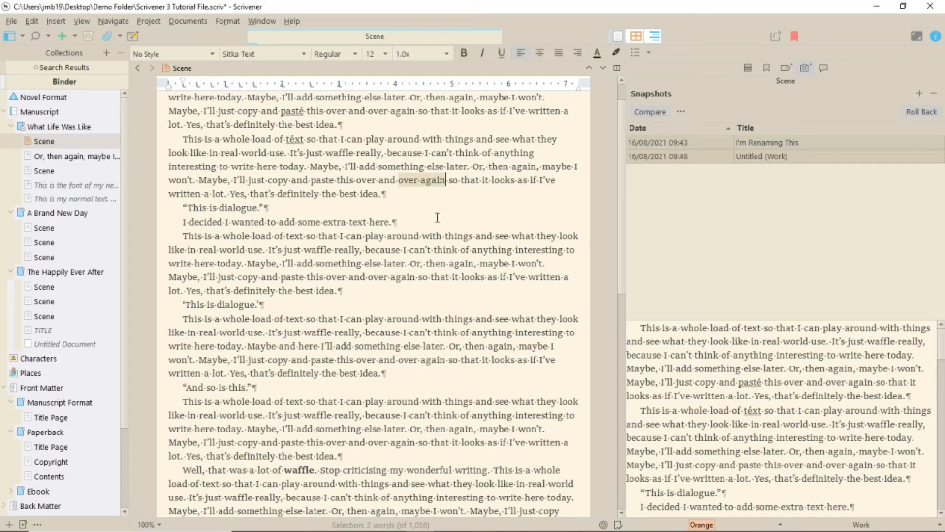
pyautogui.press('BackSpace')
pyautogui.press('BackSpace')
pyautogui.press('BackSpace')
pyautogui.press('BackSpace')
pyautogui.press('BackSpace')
pyautogui.press('BackSpace')
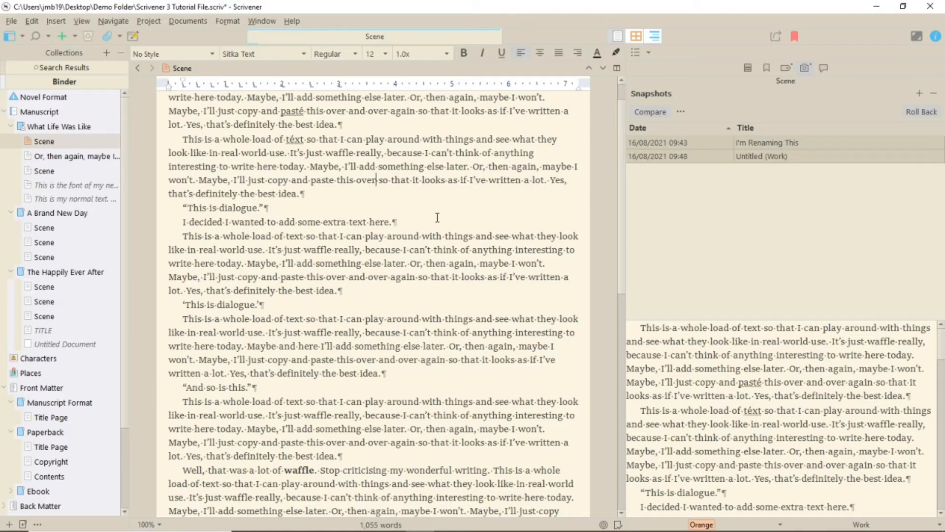
# - Compare the first Scene's snapshot with its current text and try to roll back to that snapshot
pyautogui.click(681, 112)
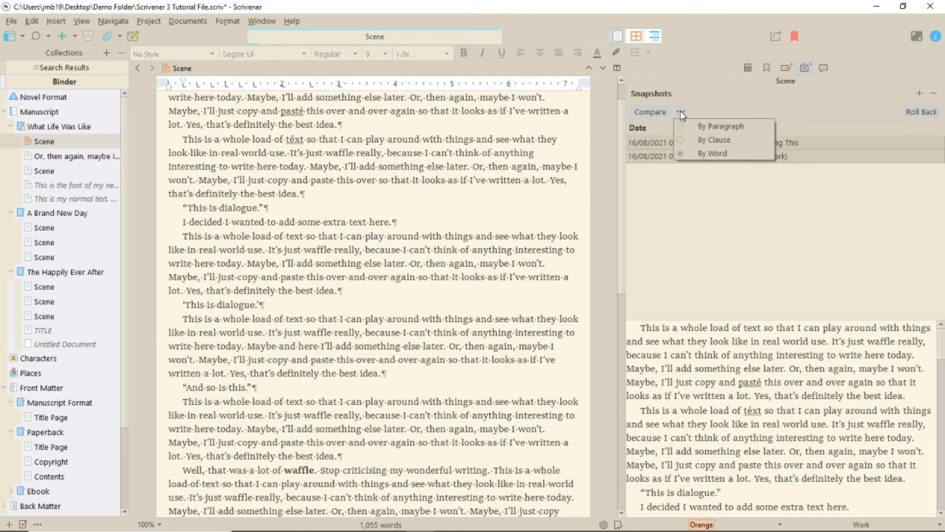
pyautogui.click(648, 112)
pyautogui.click(648, 111)
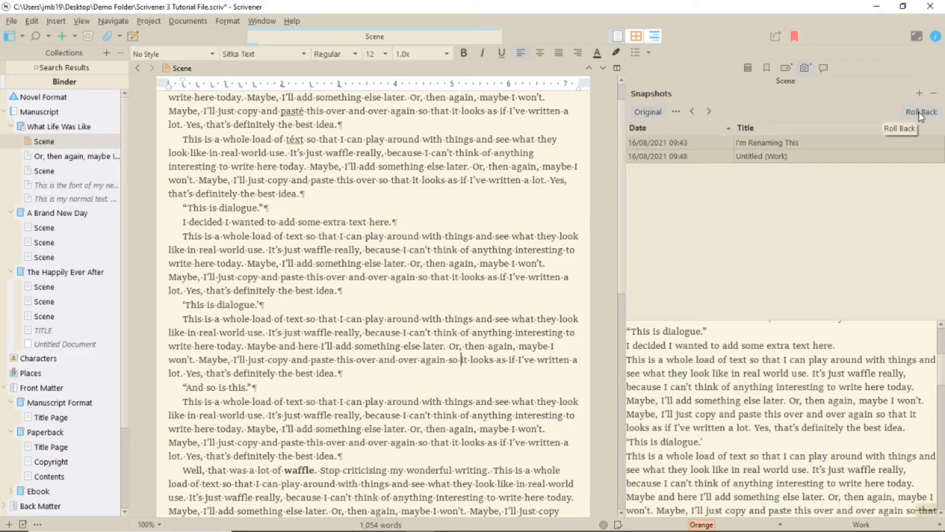
pyautogui.click(918, 113)
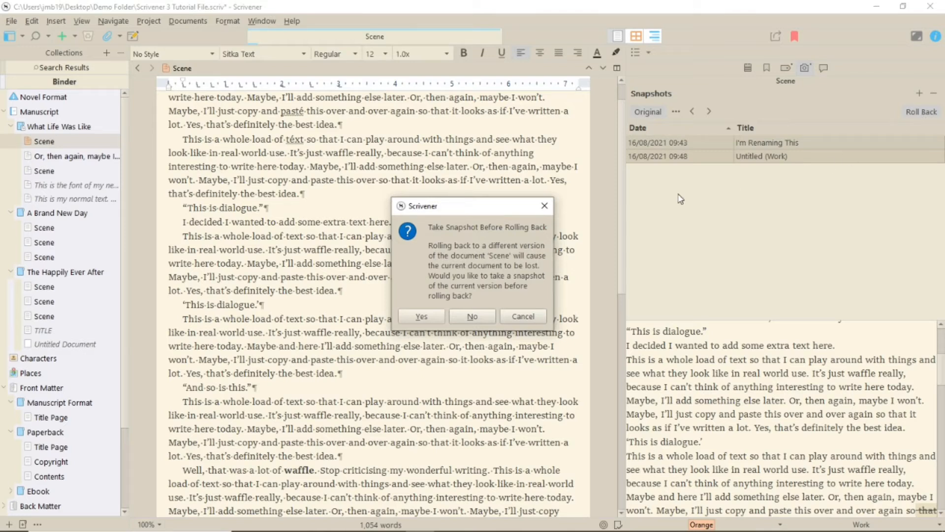
pyautogui.click(545, 207)
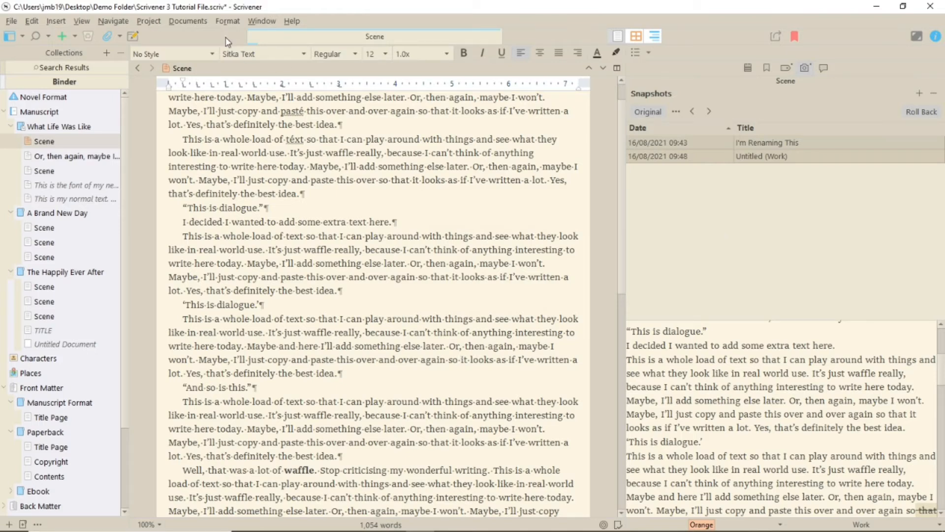
# - Open the Snapshots Manager and view "Chapter snapshot" of What Life Was Like
pyautogui.click(200, 21)
pyautogui.moveTo(220, 39)
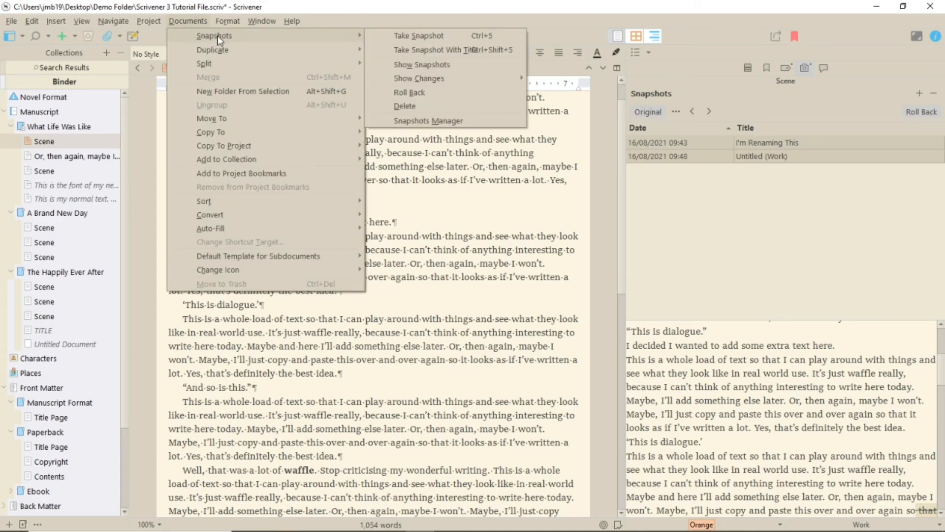
pyautogui.click(463, 121)
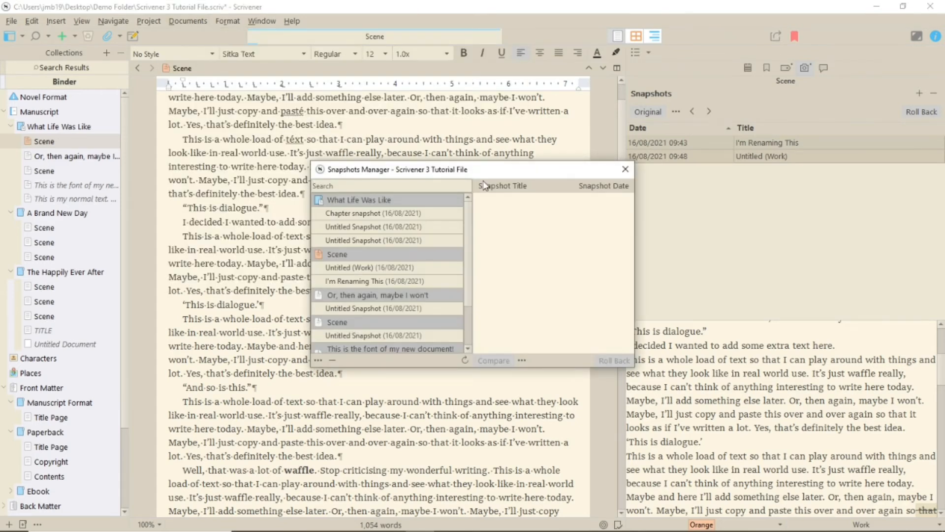
pyautogui.moveTo(494, 162); pyautogui.dragTo(501, 81)
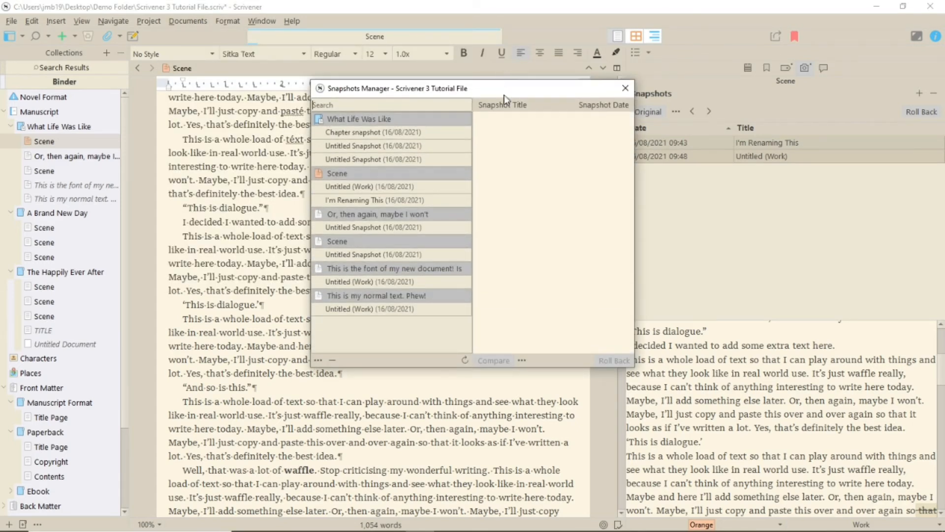
pyautogui.click(368, 133)
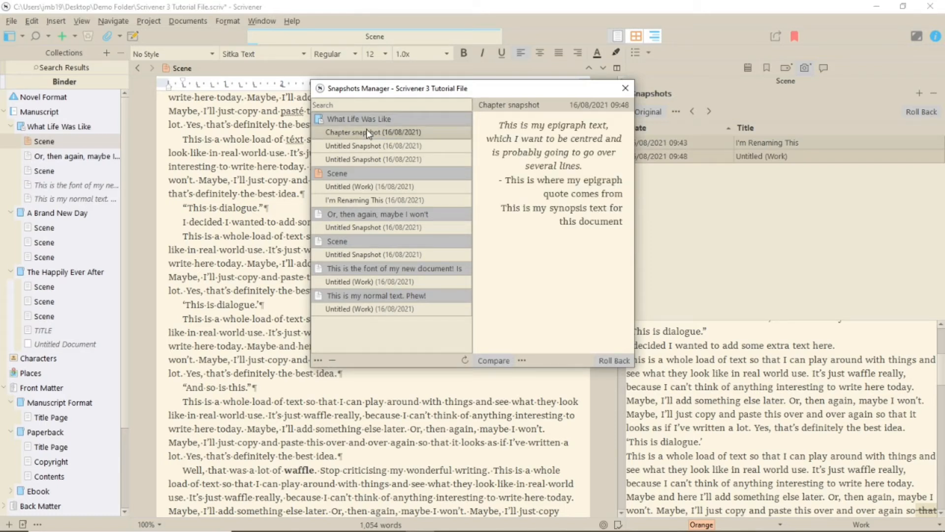
# - Start a snapshot export from the Snapshots Manager with Microsoft Word (*.docx) as the file type
pyautogui.click(521, 360)
pyautogui.click(520, 360)
pyautogui.click(318, 359)
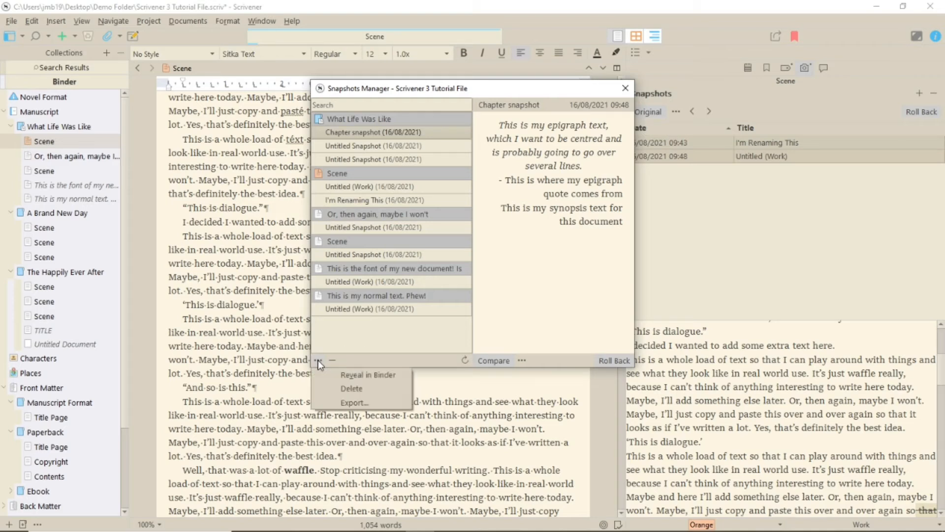
pyautogui.click(361, 403)
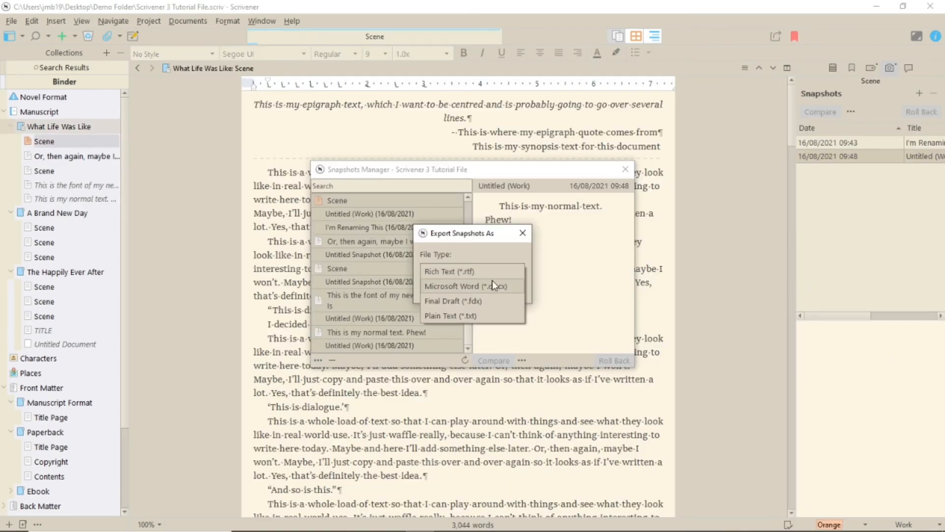
pyautogui.click(494, 289)
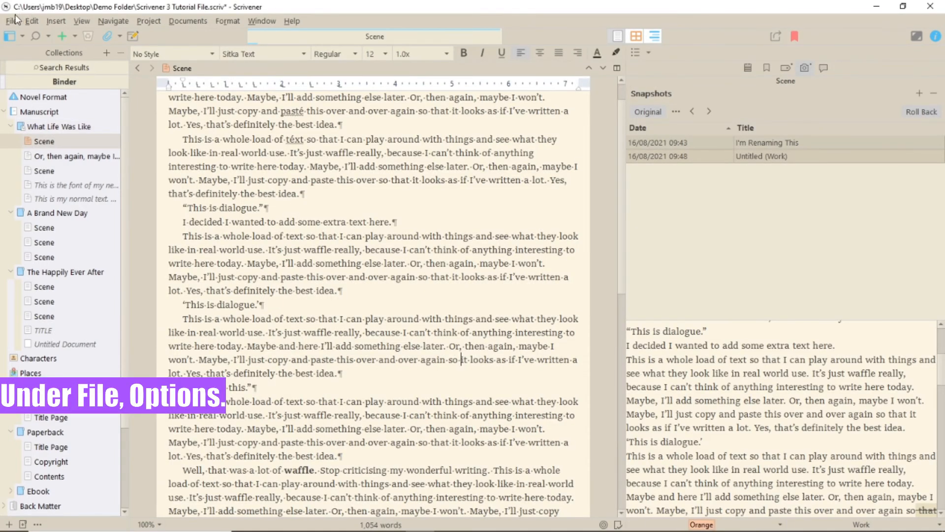
# - Open the program options and view the snapshot behavior settings for shutter sound and notifications
pyautogui.click(12, 21)
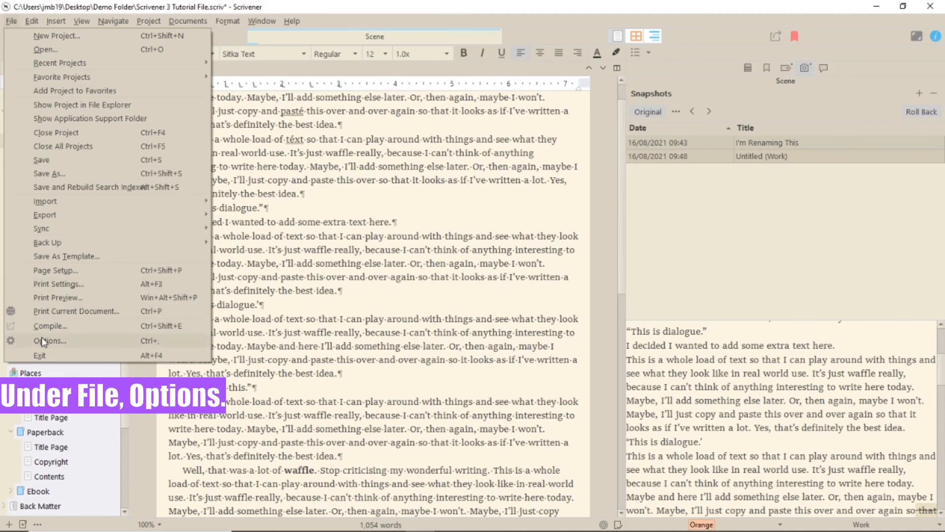
pyautogui.click(41, 340)
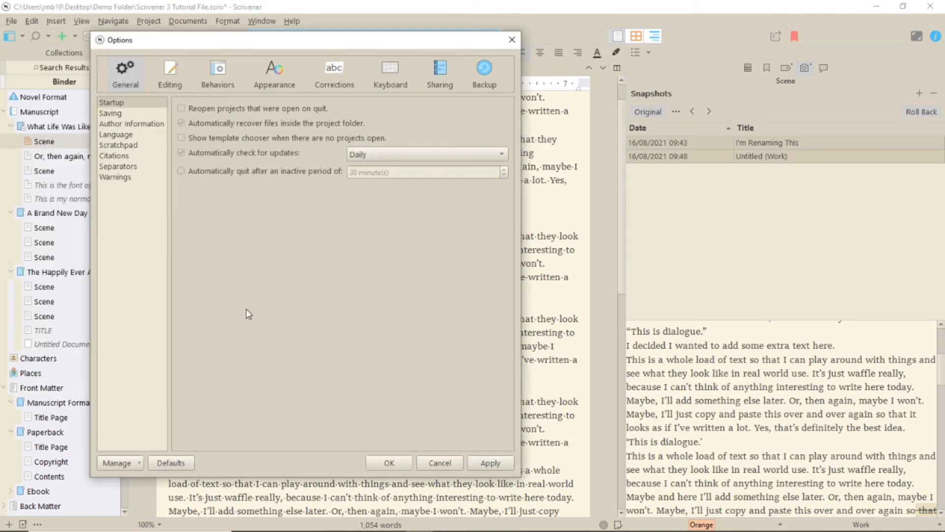
pyautogui.click(211, 80)
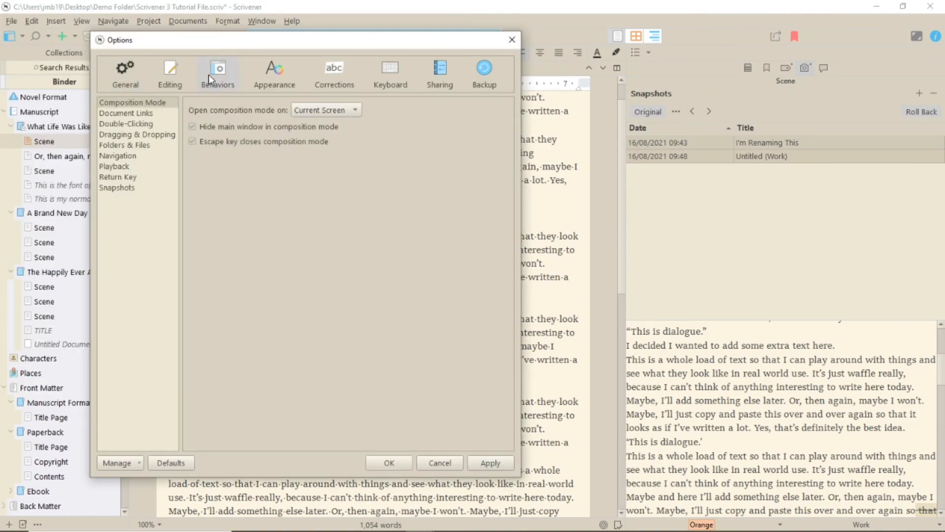
pyautogui.click(127, 191)
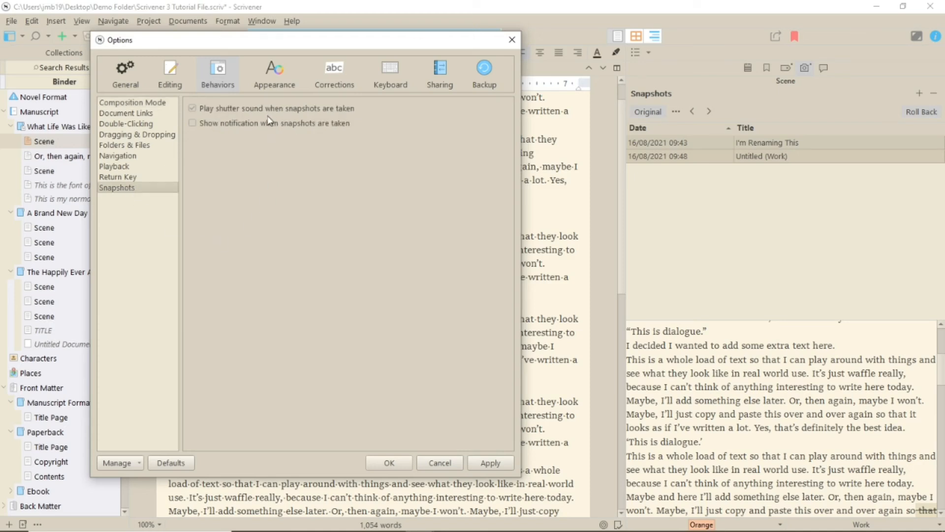
# - View the snapshot appearance colors, and the general saving option for taking snapshots of changed text documents on manual save
pyautogui.click(263, 83)
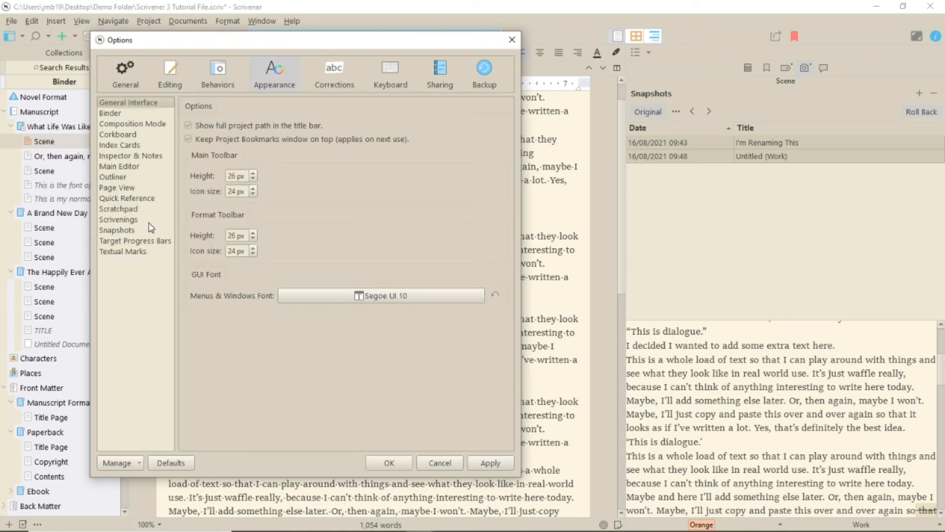
pyautogui.click(131, 231)
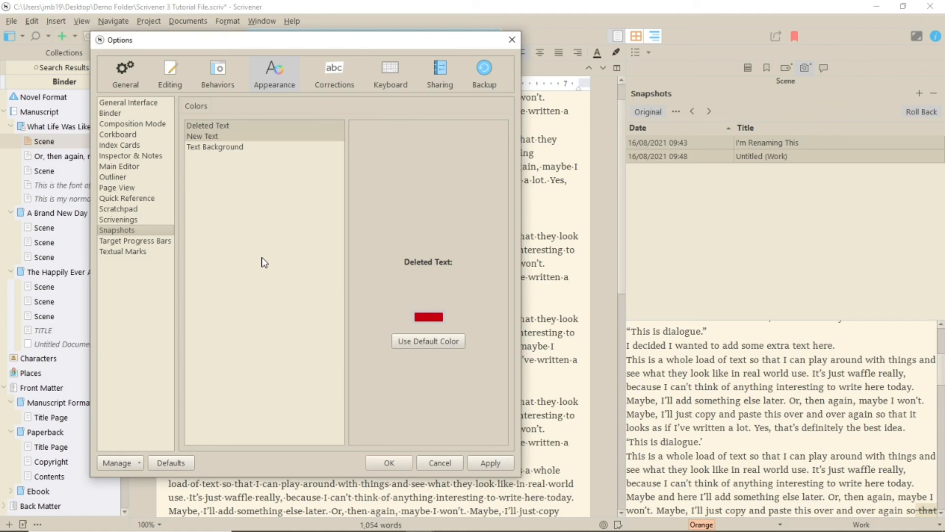
pyautogui.click(120, 76)
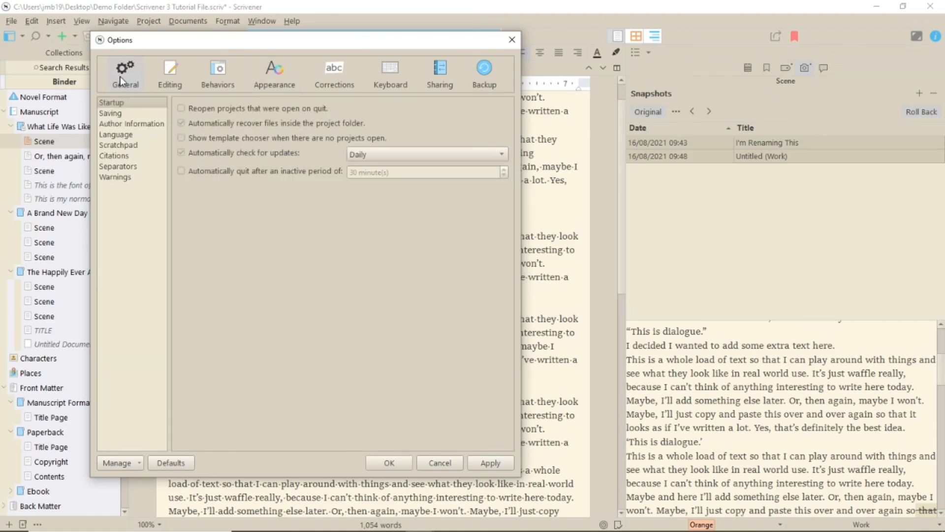
pyautogui.click(117, 115)
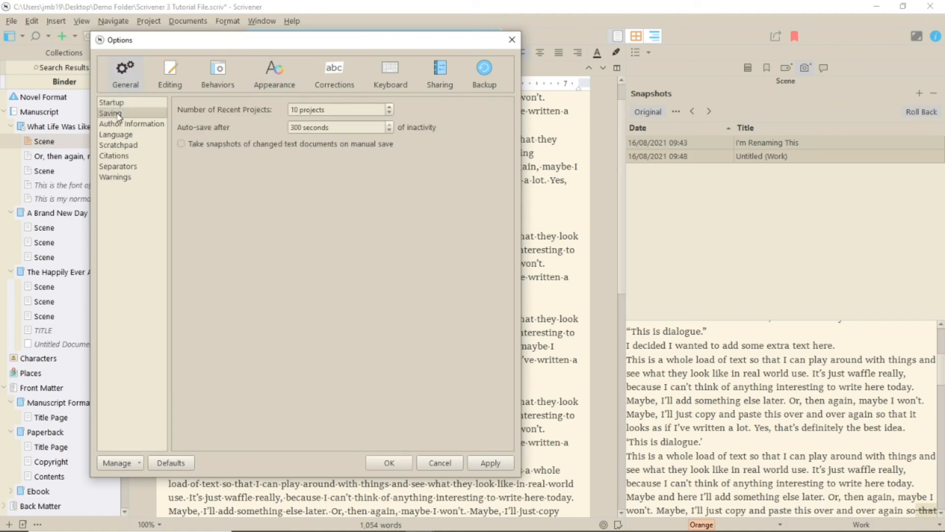